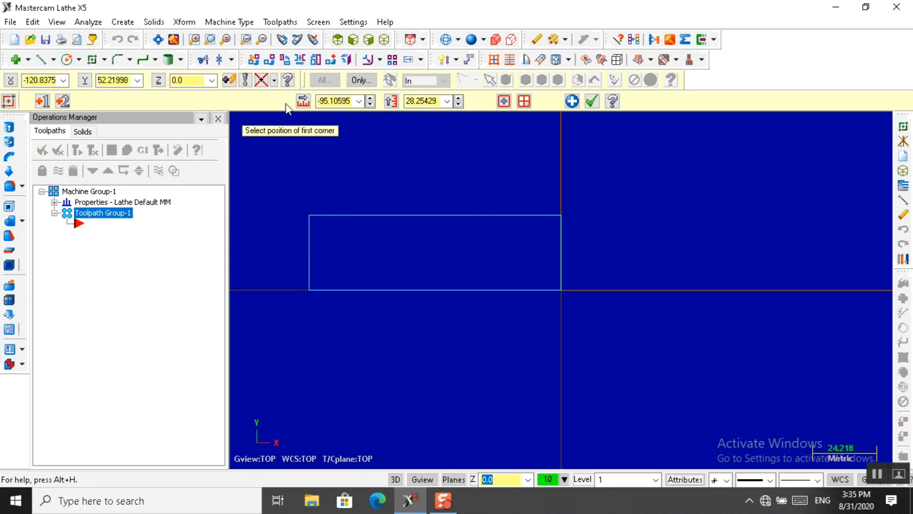
# Step: Set the rectangle's width to -100 and its height to 20, extending from the origin
pyautogui.click(358, 104)
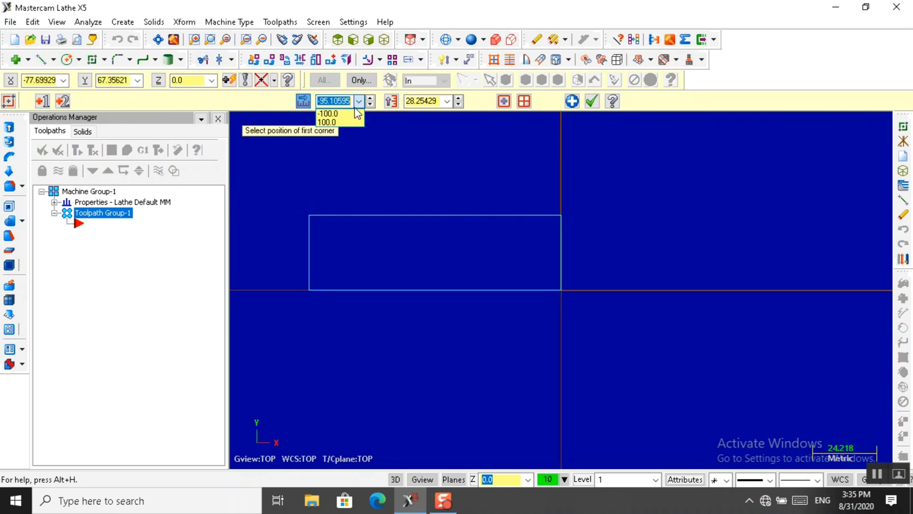
pyautogui.write('-100')
pyautogui.press('Return')
pyautogui.click(430, 101)
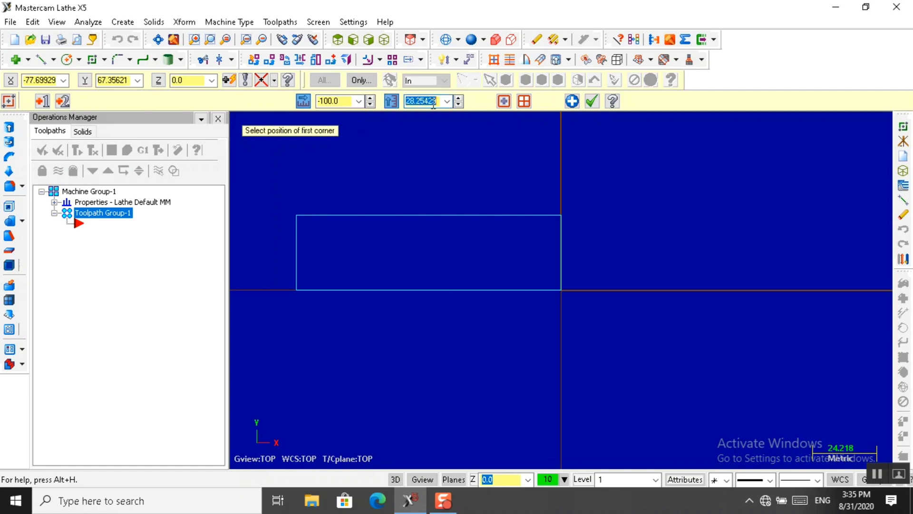
pyautogui.write('20')
pyautogui.press('Return')
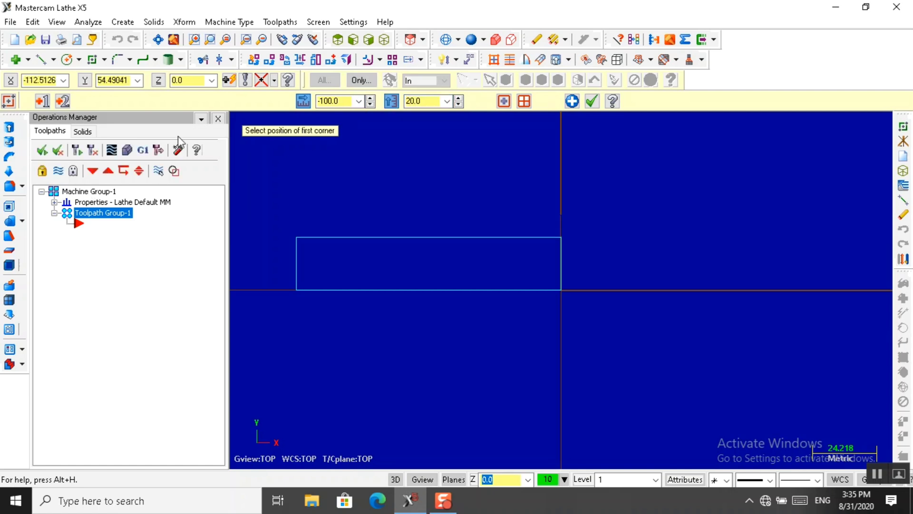
# Step: Add a new machine group using the default lathe machine type
pyautogui.click(229, 22)
pyautogui.moveTo(236, 57)
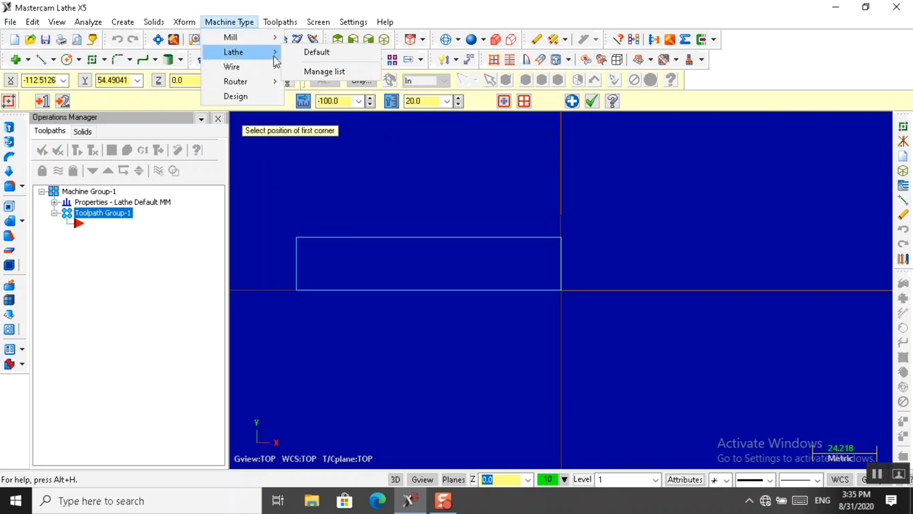
pyautogui.click(316, 51)
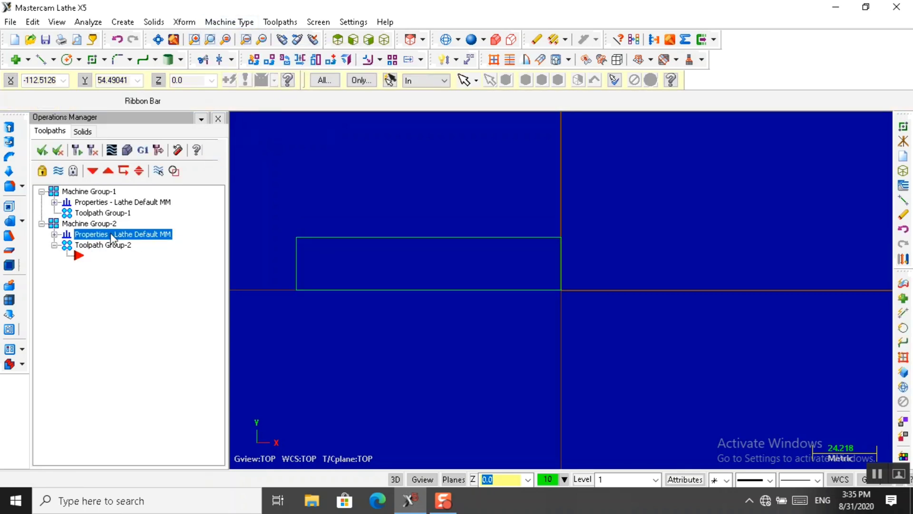
# Step: Define the left spindle stock in Machine Group-2 as a cylinder with OD 50, length 150 and Z position 2
pyautogui.doubleClick(110, 234)
pyautogui.click(106, 266)
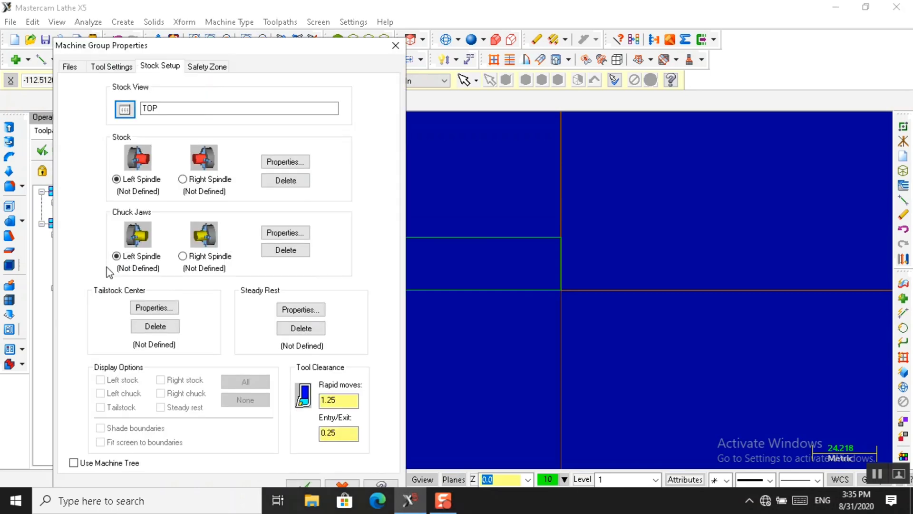
pyautogui.click(284, 162)
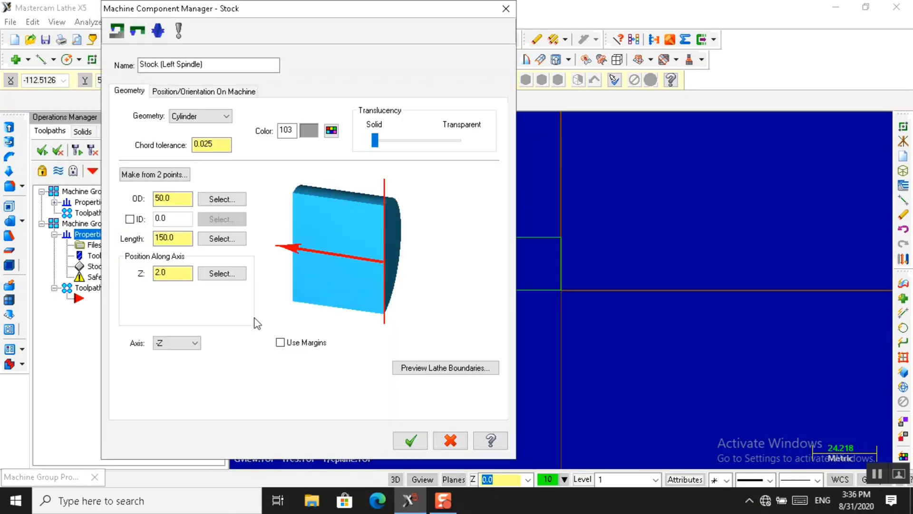
pyautogui.click(410, 446)
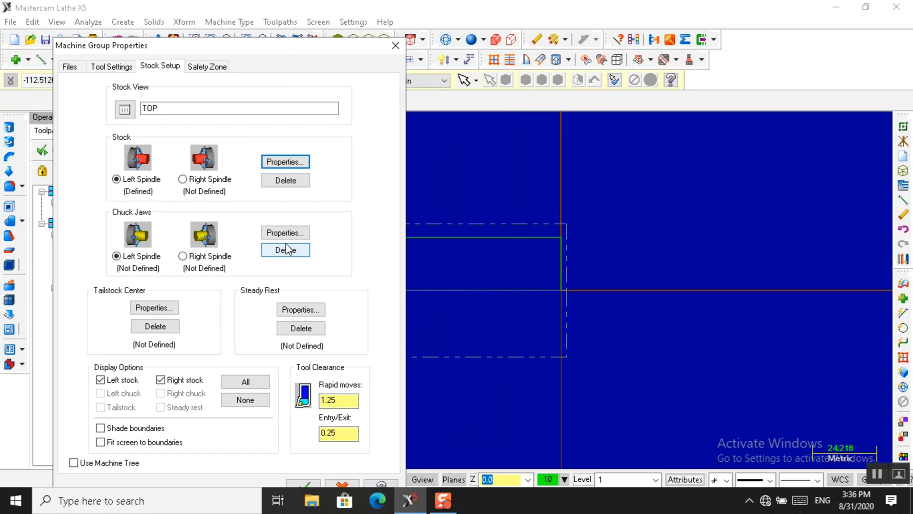
# Step: Define left spindle chuck jaws from two points above the stock's far end, about 20.4 mm wide and 31 mm high
pyautogui.click(286, 233)
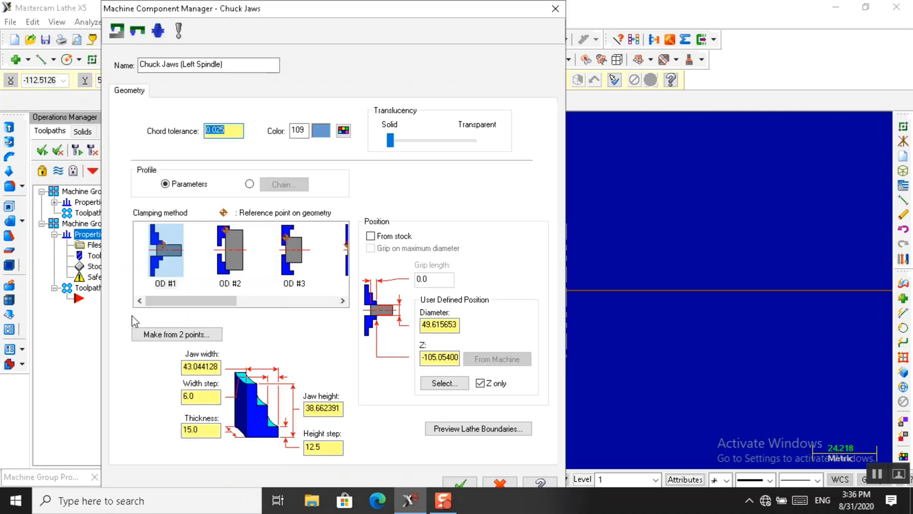
pyautogui.click(151, 337)
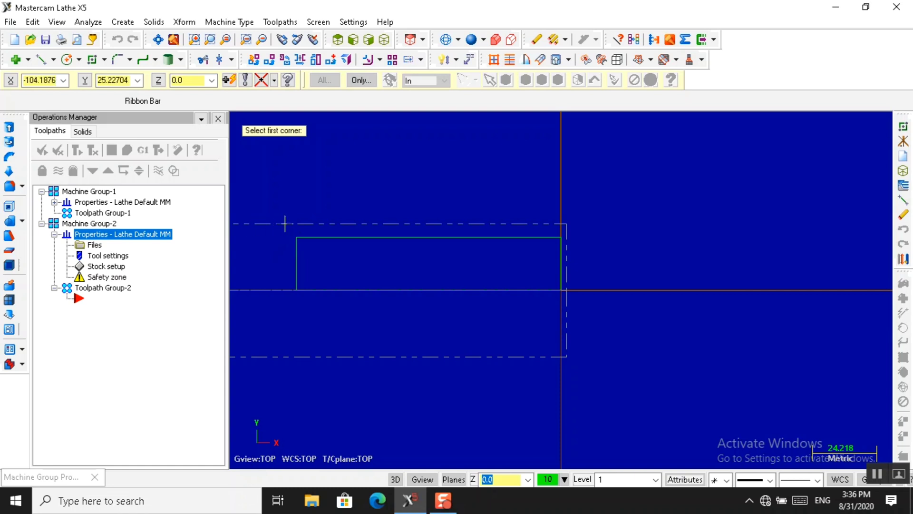
pyautogui.click(286, 223)
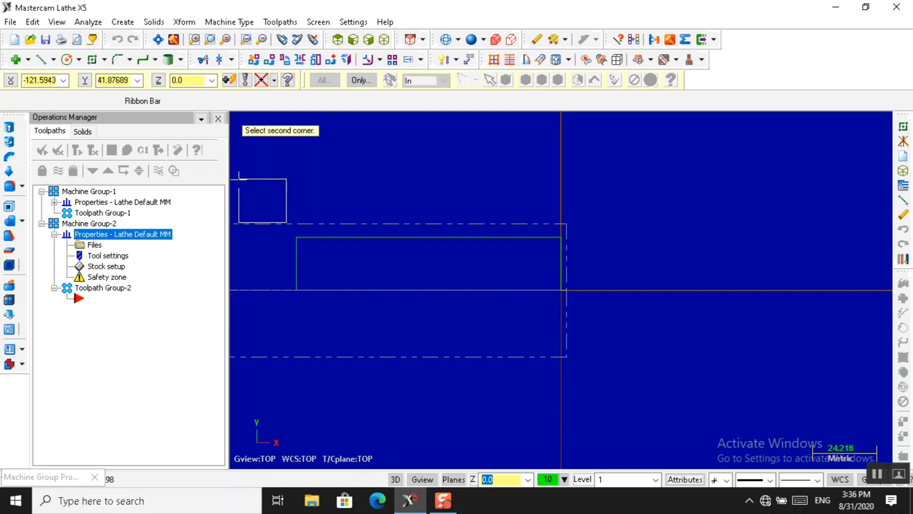
pyautogui.click(232, 140)
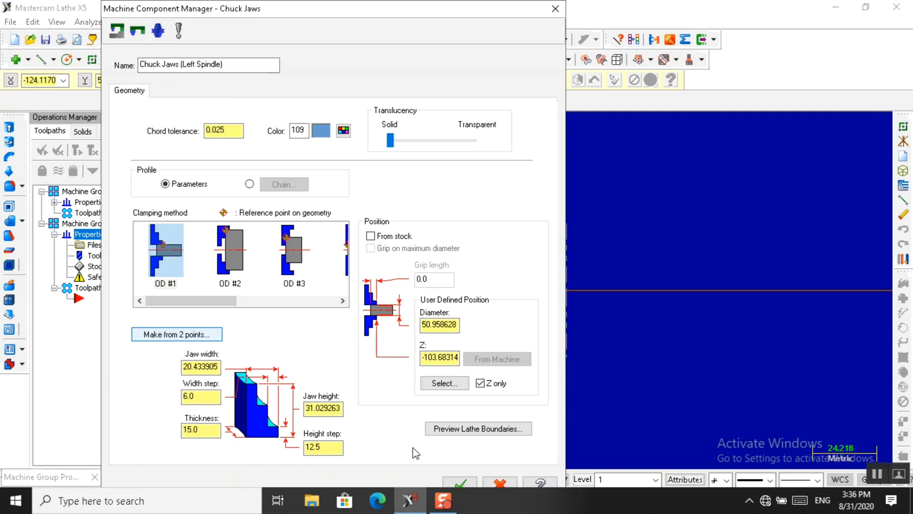
pyautogui.click(460, 483)
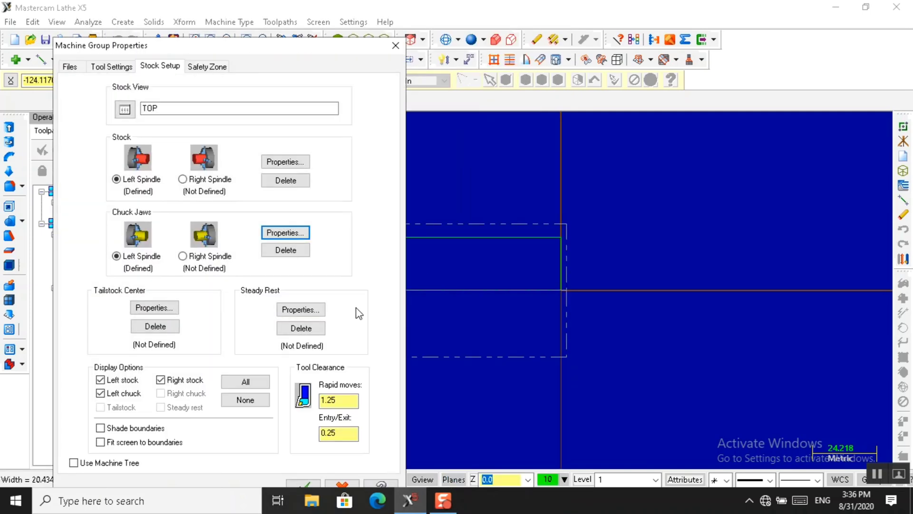
pyautogui.click(313, 482)
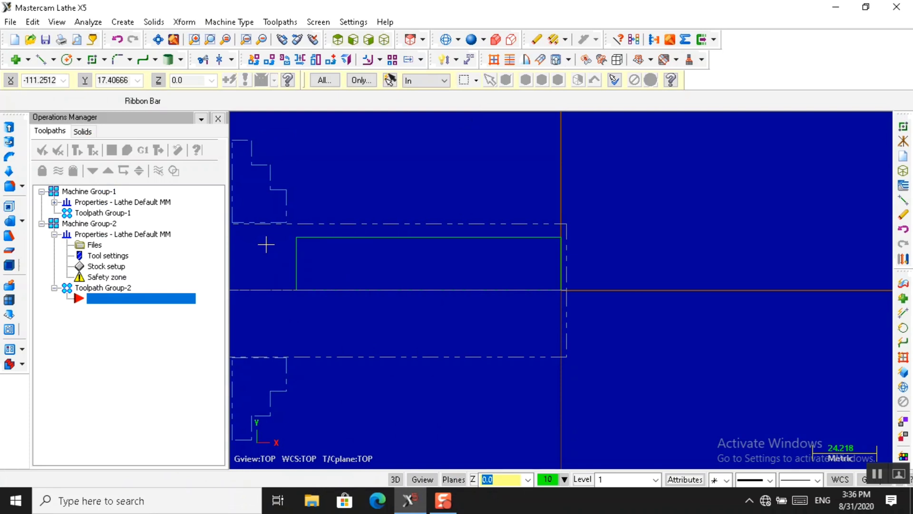
# Step: Start a lathe rough toolpath with the default NC name and chain the rectangle's upper horizontal line
pyautogui.click(280, 22)
pyautogui.click(295, 53)
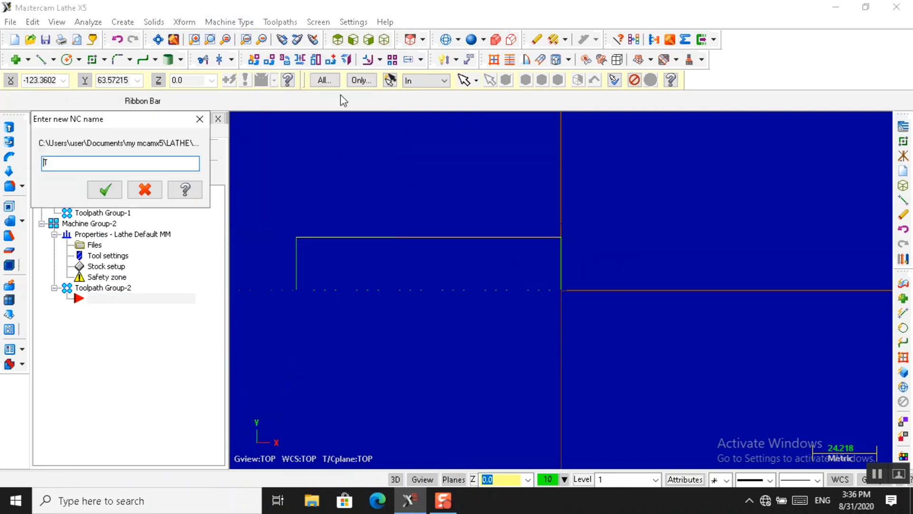
pyautogui.click(104, 189)
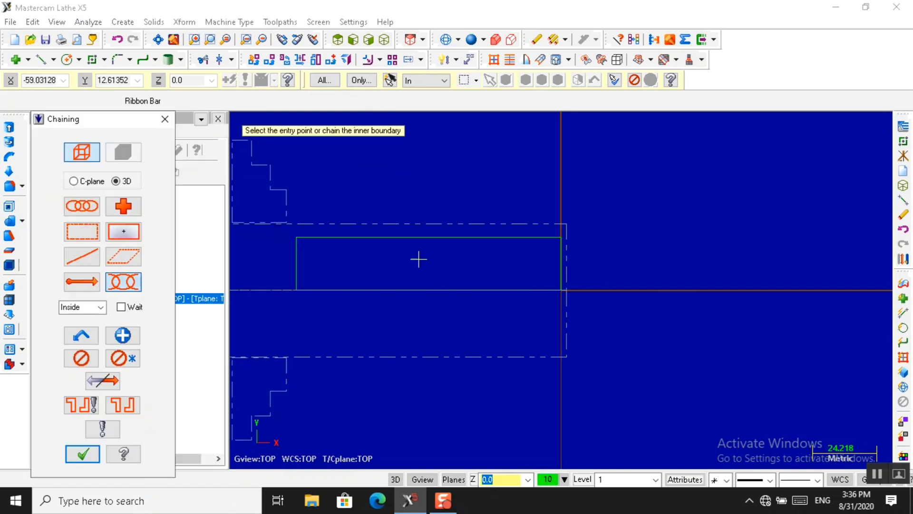
pyautogui.click(443, 240)
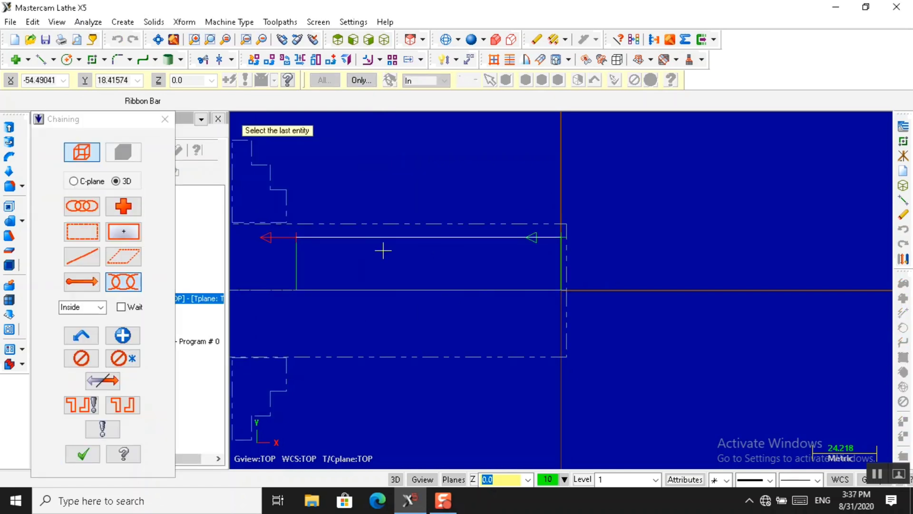
pyautogui.click(83, 454)
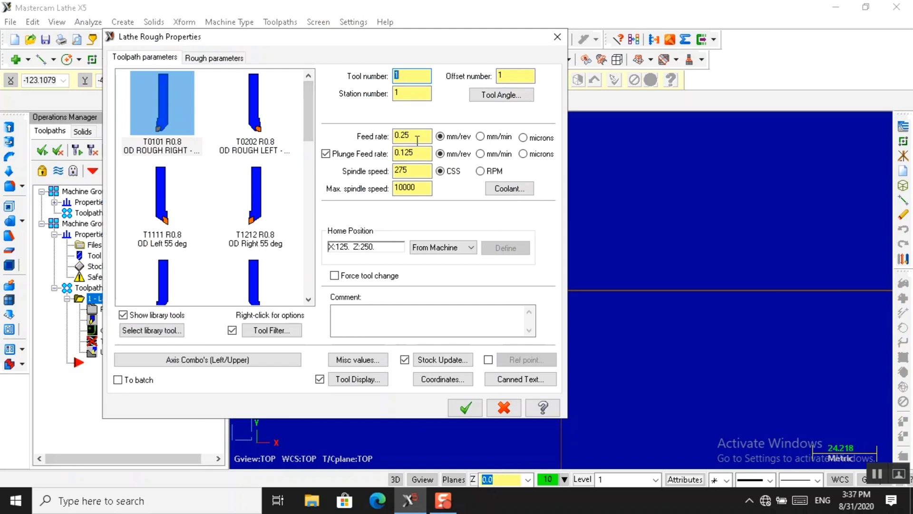
# Step: Set the feed rate to 0.5 mm/min, the plunge feed unit to mm/min and the spindle speed to 300 RPM
pyautogui.click(480, 137)
pyautogui.click(424, 137)
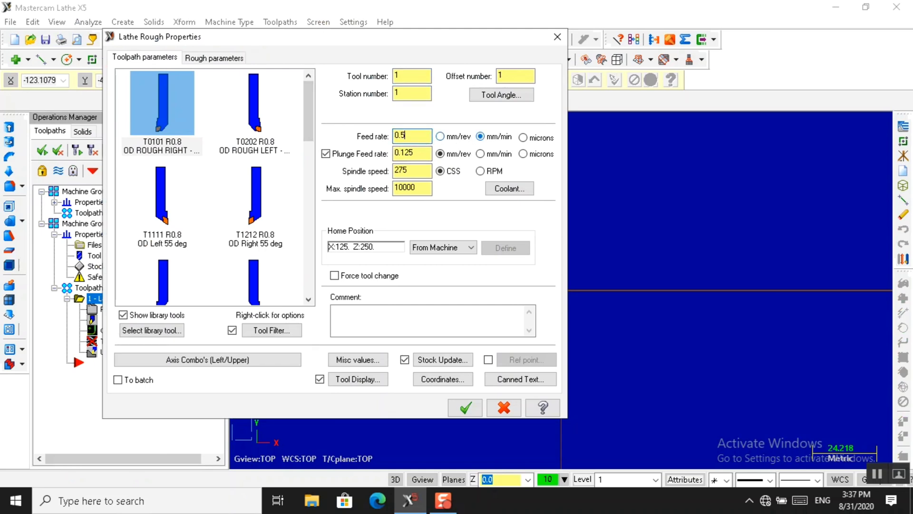
pyautogui.click(415, 172)
pyautogui.click(481, 153)
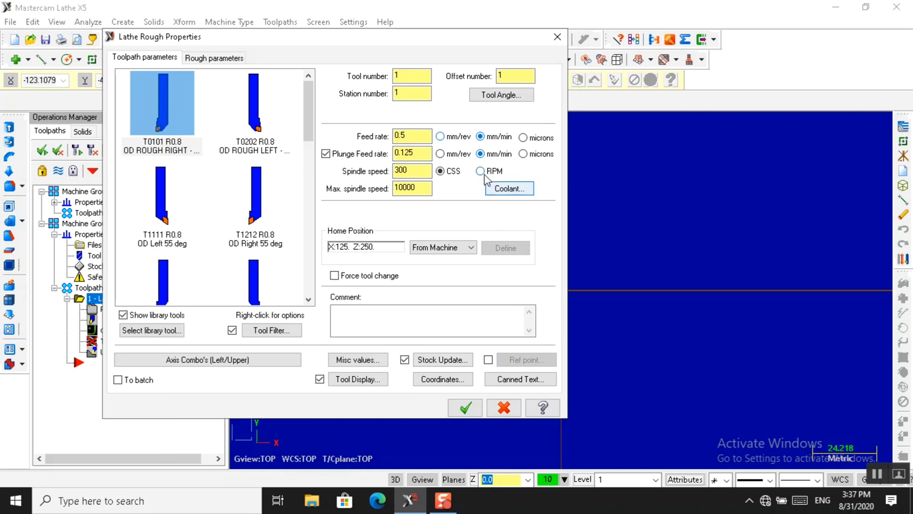
pyautogui.click(481, 171)
# Step: Turn flood coolant on for the roughing operation
pyautogui.click(495, 189)
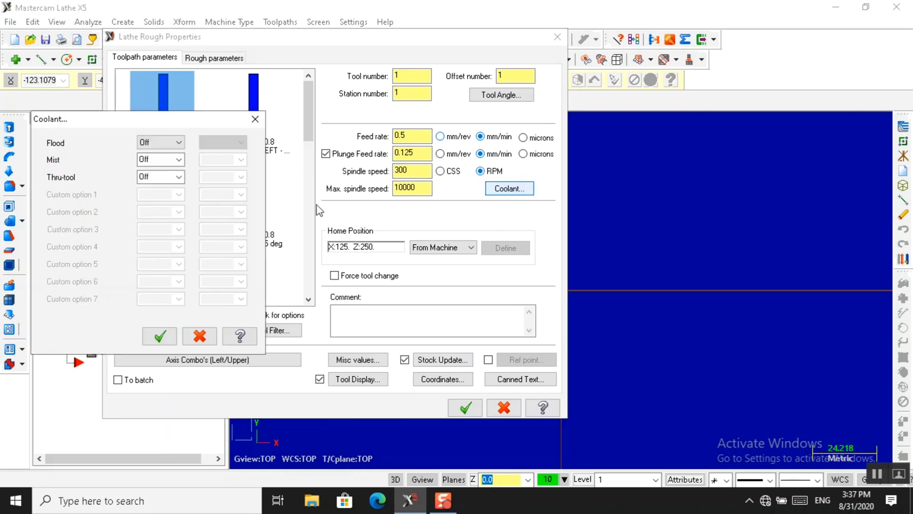
pyautogui.click(178, 142)
pyautogui.click(181, 154)
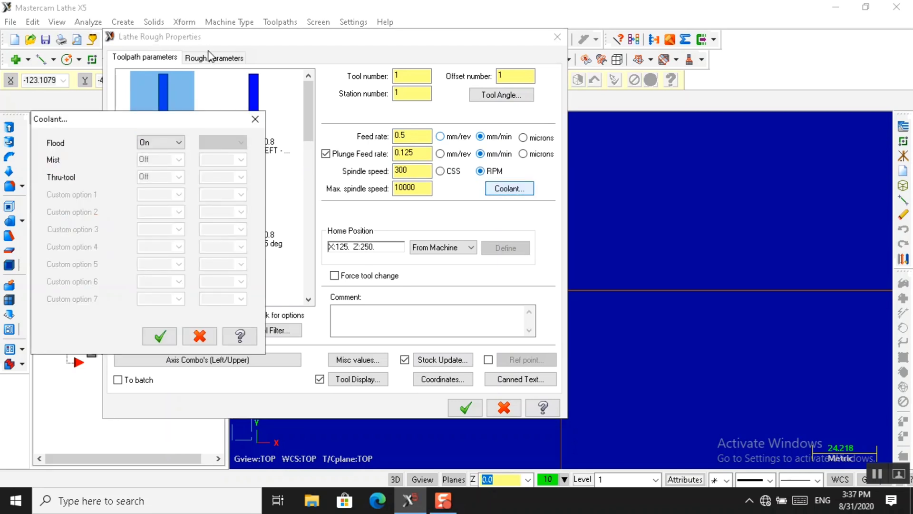
pyautogui.click(160, 336)
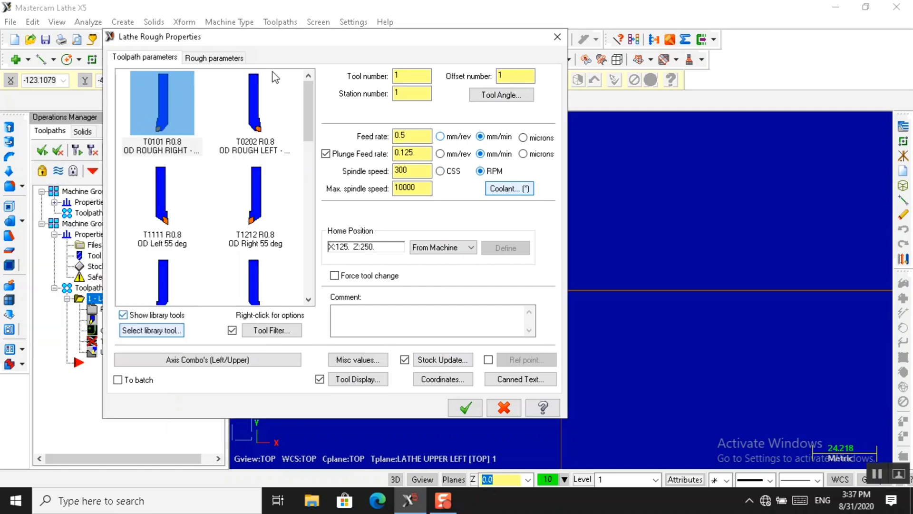
# Step: Set the rough depth of cut to 0.5 and enable a semi-finish pass, editing its stock to leave in X and Z
pyautogui.click(240, 57)
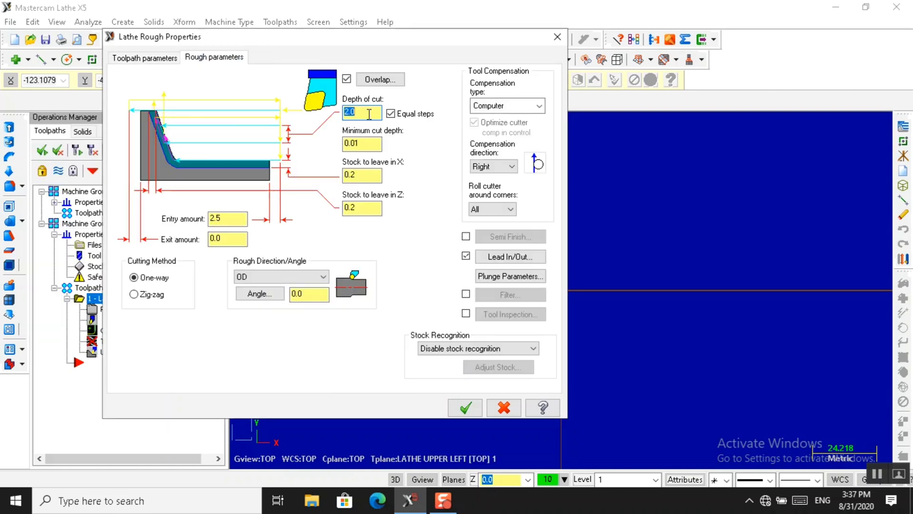
pyautogui.press('BackSpace')
pyautogui.click(465, 237)
pyautogui.click(504, 236)
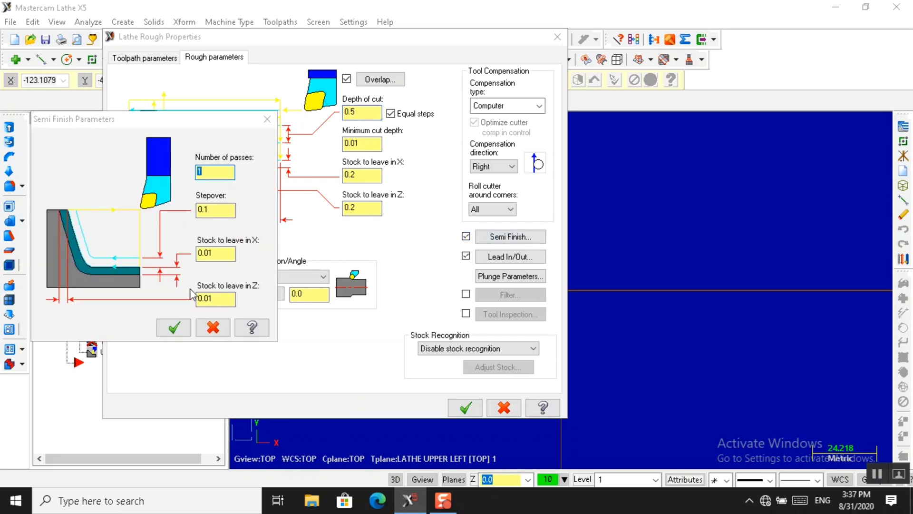
pyautogui.click(213, 252)
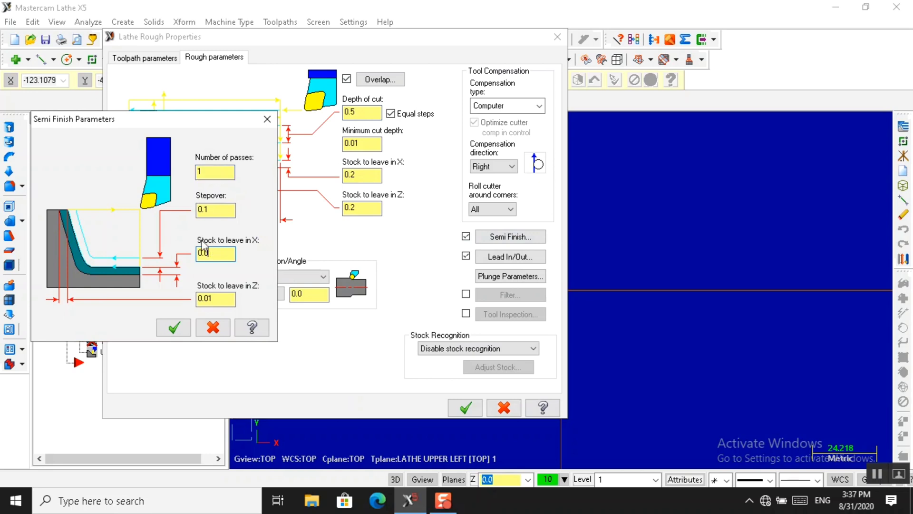
pyautogui.click(214, 298)
pyautogui.click(172, 328)
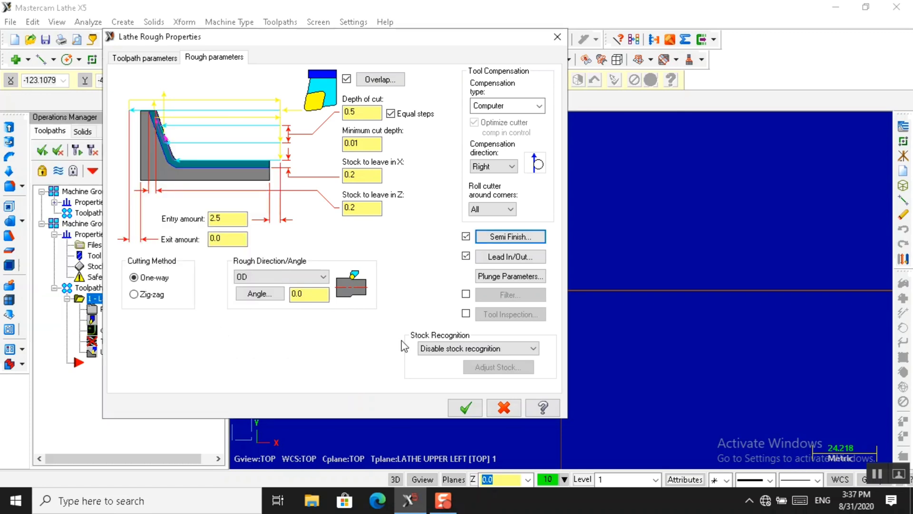
# Step: Set stock recognition to use stock for outer boundary and generate the rough toolpath
pyautogui.click(478, 348)
pyautogui.click(466, 359)
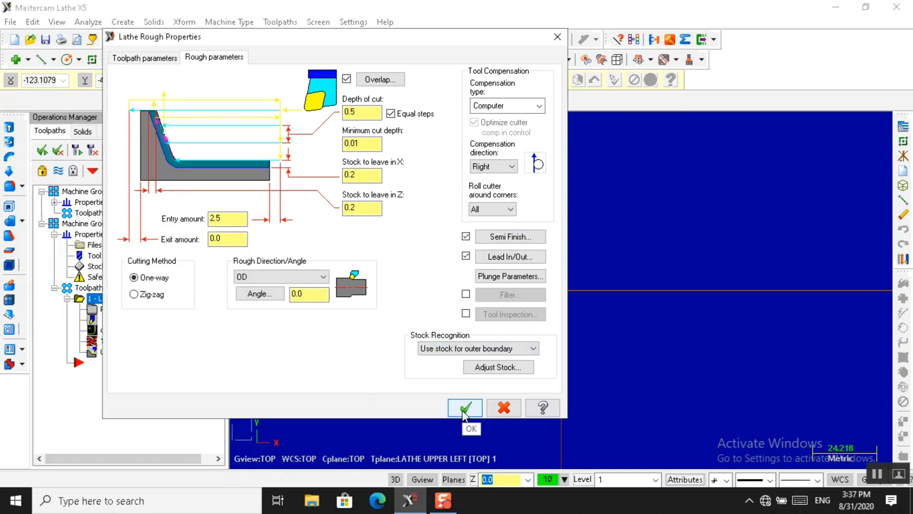
pyautogui.click(464, 410)
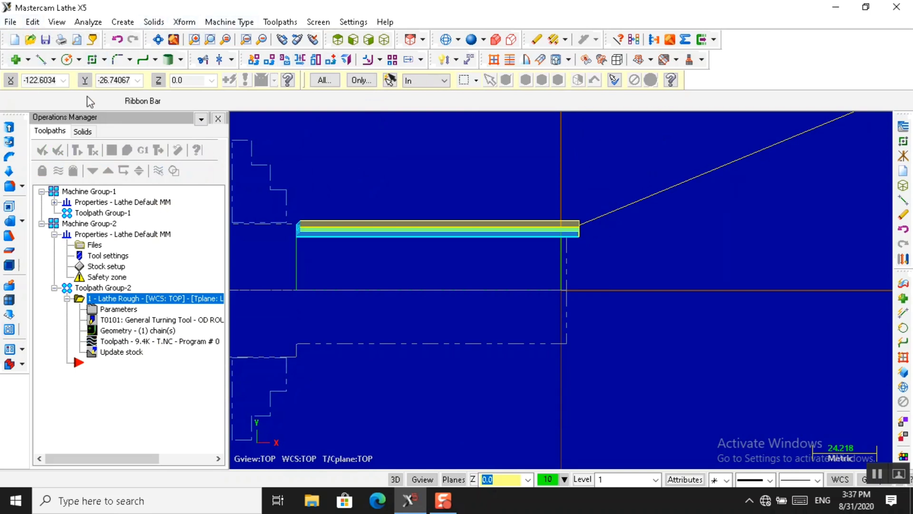
# Step: Run the verify simulation of the lathe rough toolpath in isometric view and reset it to the start
pyautogui.click(127, 150)
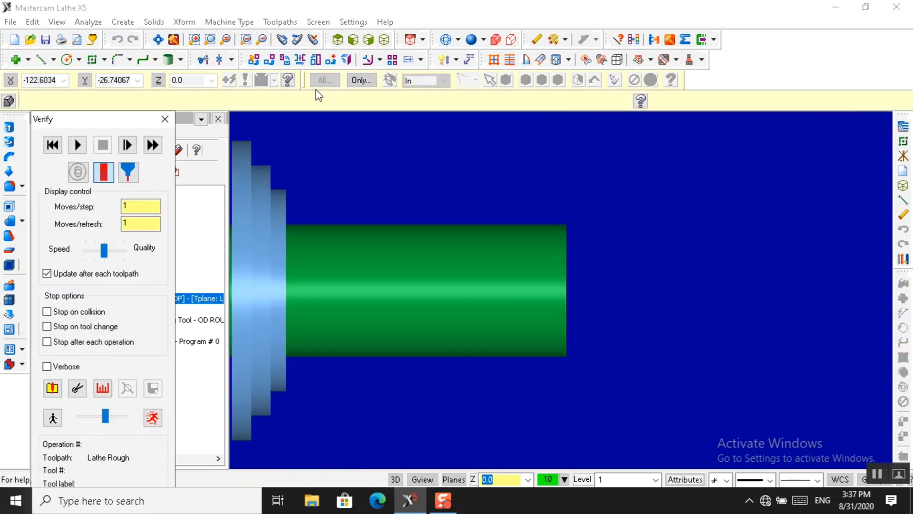
pyautogui.click(383, 40)
pyautogui.scroll(1, 483, 195)
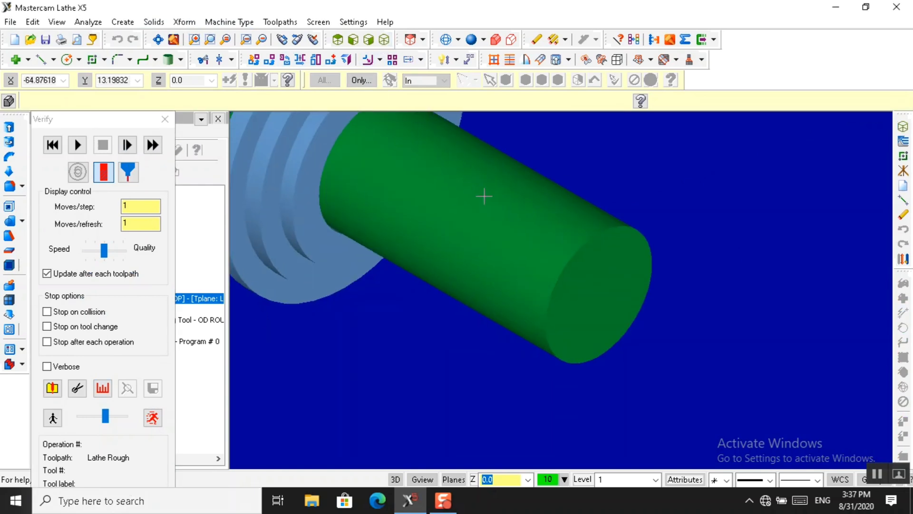
pyautogui.scroll(-4, 483, 196)
pyautogui.scroll(-2, 508, 167)
pyautogui.scroll(2, 509, 168)
pyautogui.scroll(-1, 508, 168)
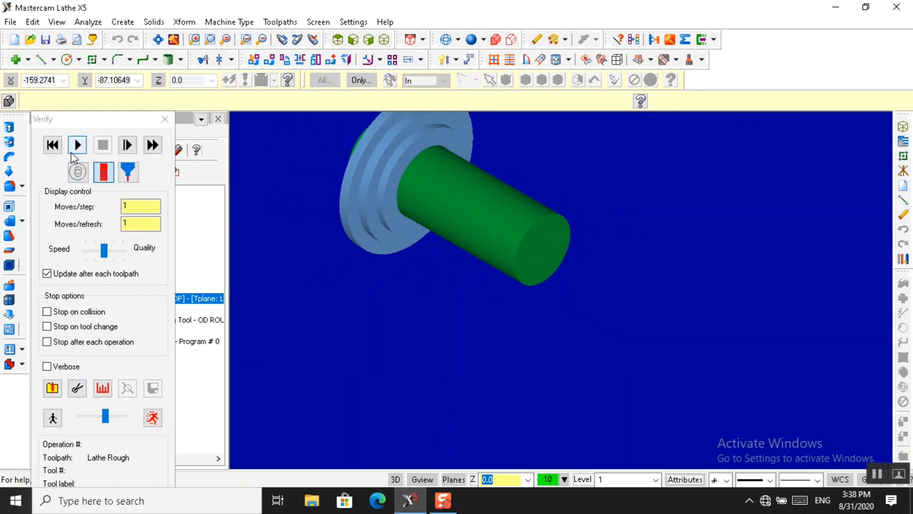
pyautogui.click(76, 145)
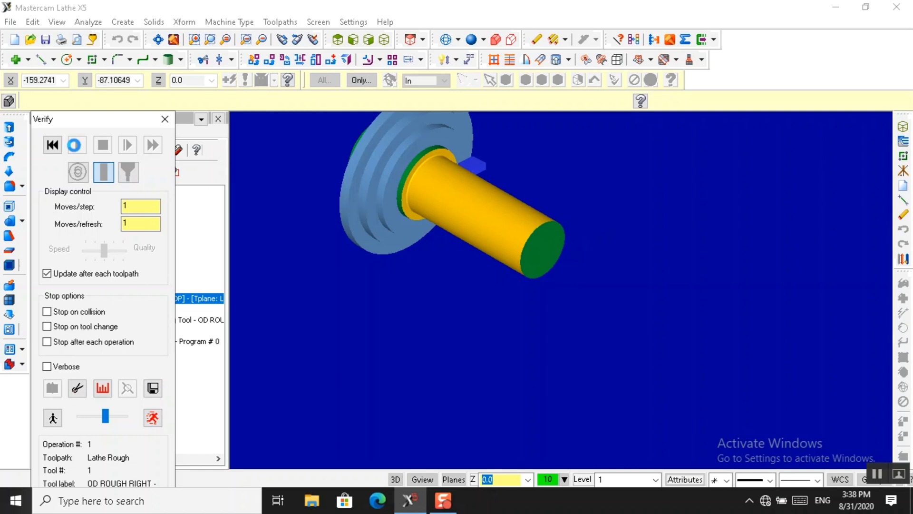
pyautogui.click(52, 143)
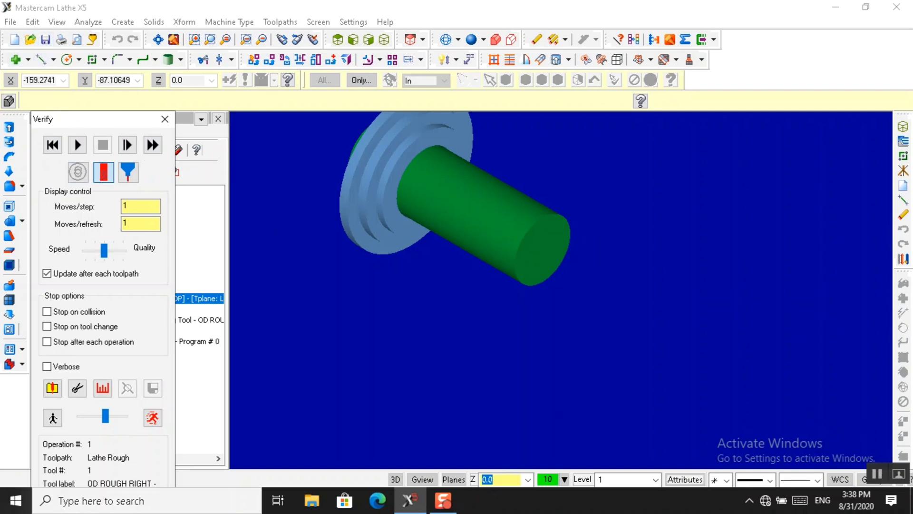
pyautogui.click(164, 498)
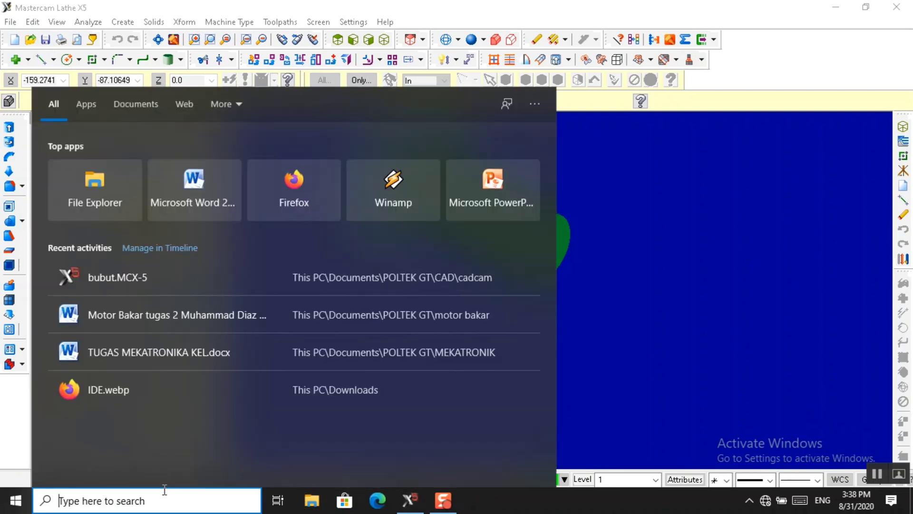
# Step: Open a blank Notepad document and write "SEKIAN DARI SAYA MOHON BILA ADA KESALAHAN DALAM PEMBUATAN VIDIO TUTORIAL INI"
pyautogui.write('NOTED')
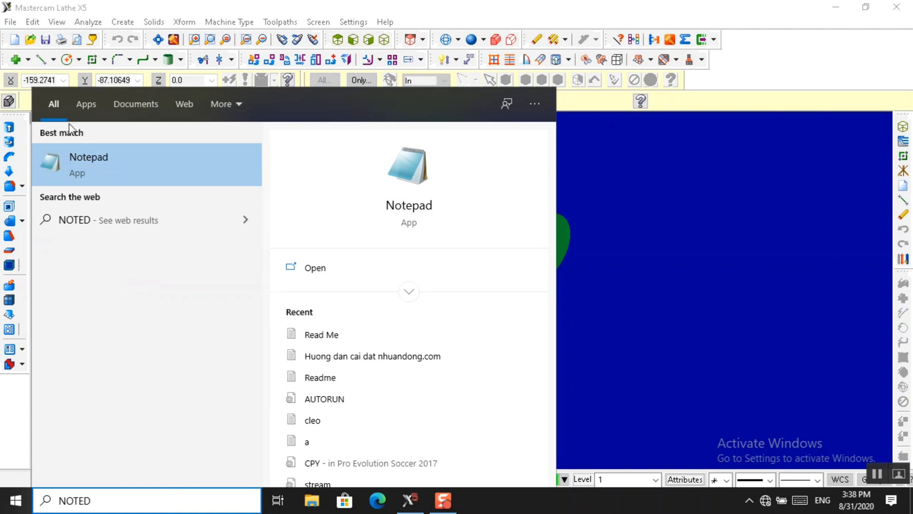
pyautogui.click(93, 176)
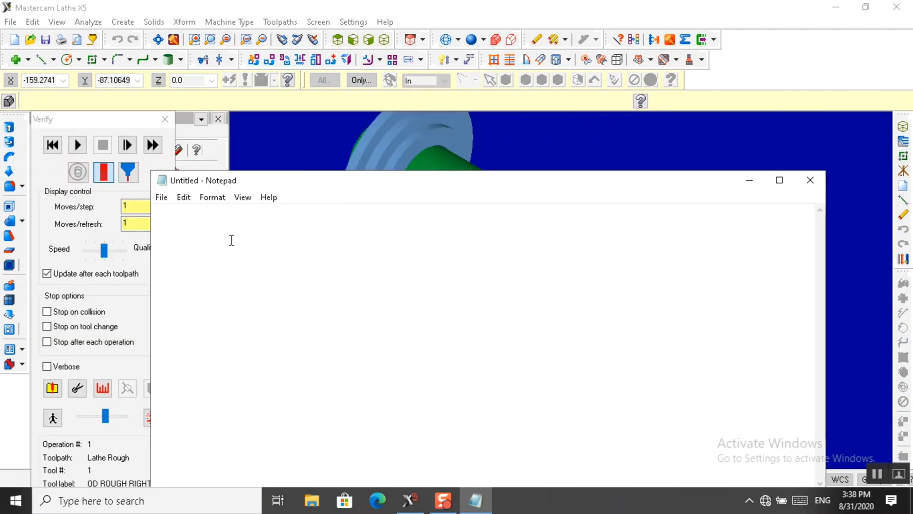
pyautogui.write('SEKIAN ')
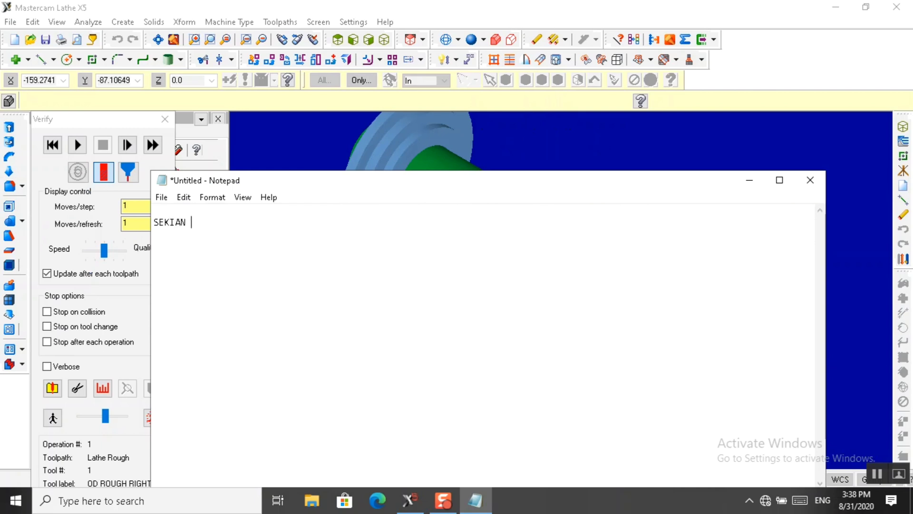
pyautogui.write('DARI SAYA MOHON B')
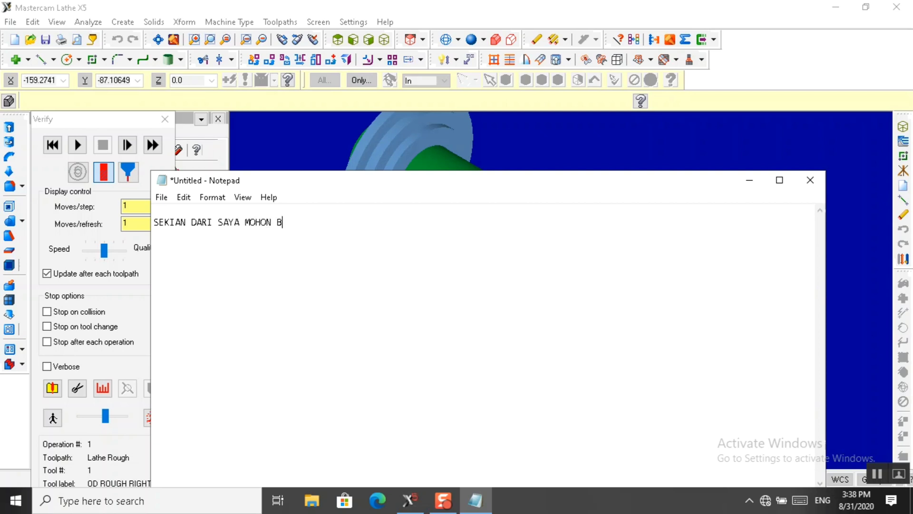
pyautogui.write('ILA ADA KESALAHAN')
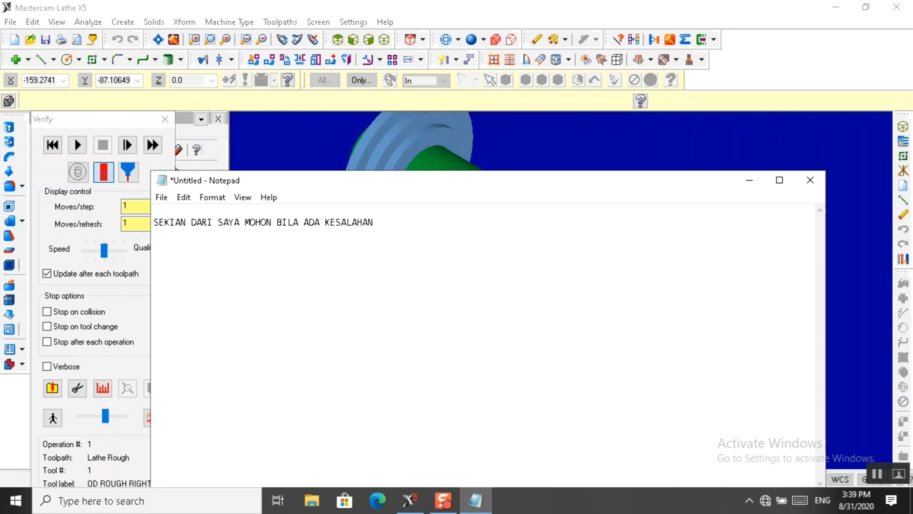
pyautogui.write(' DALAM PEMBUATAN VIDIO TU')
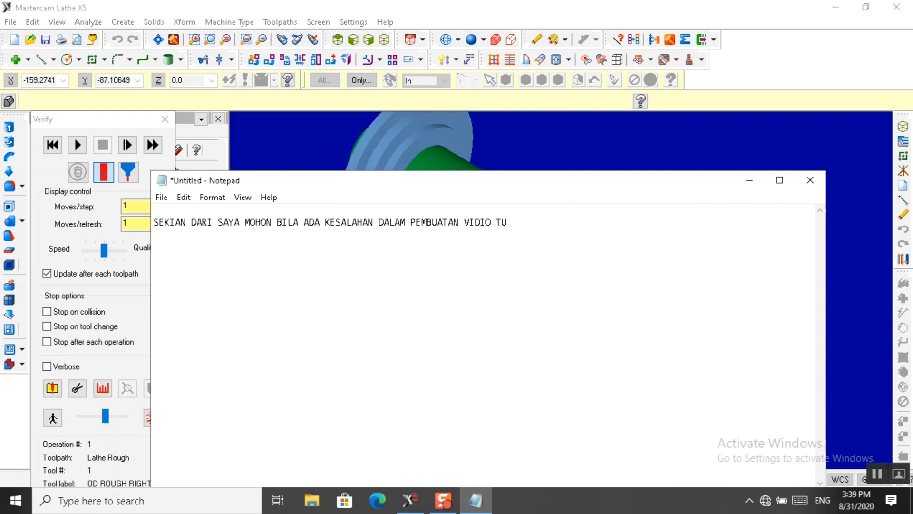
pyautogui.write('RI')
# Step: Add a closing thank-you line beginning with "TERIMA" below the message, separated by a blank line
pyautogui.press('Return')
pyautogui.press('Return')
pyautogui.write('TERIMAKS')
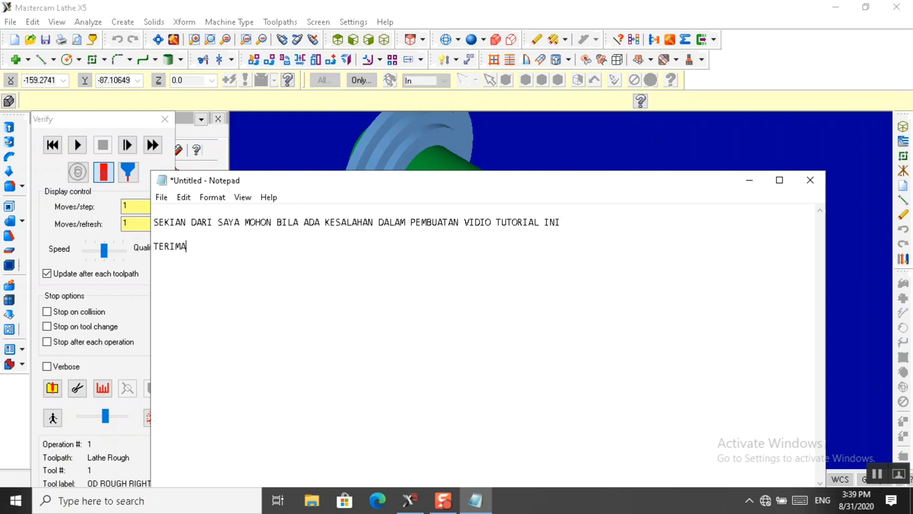